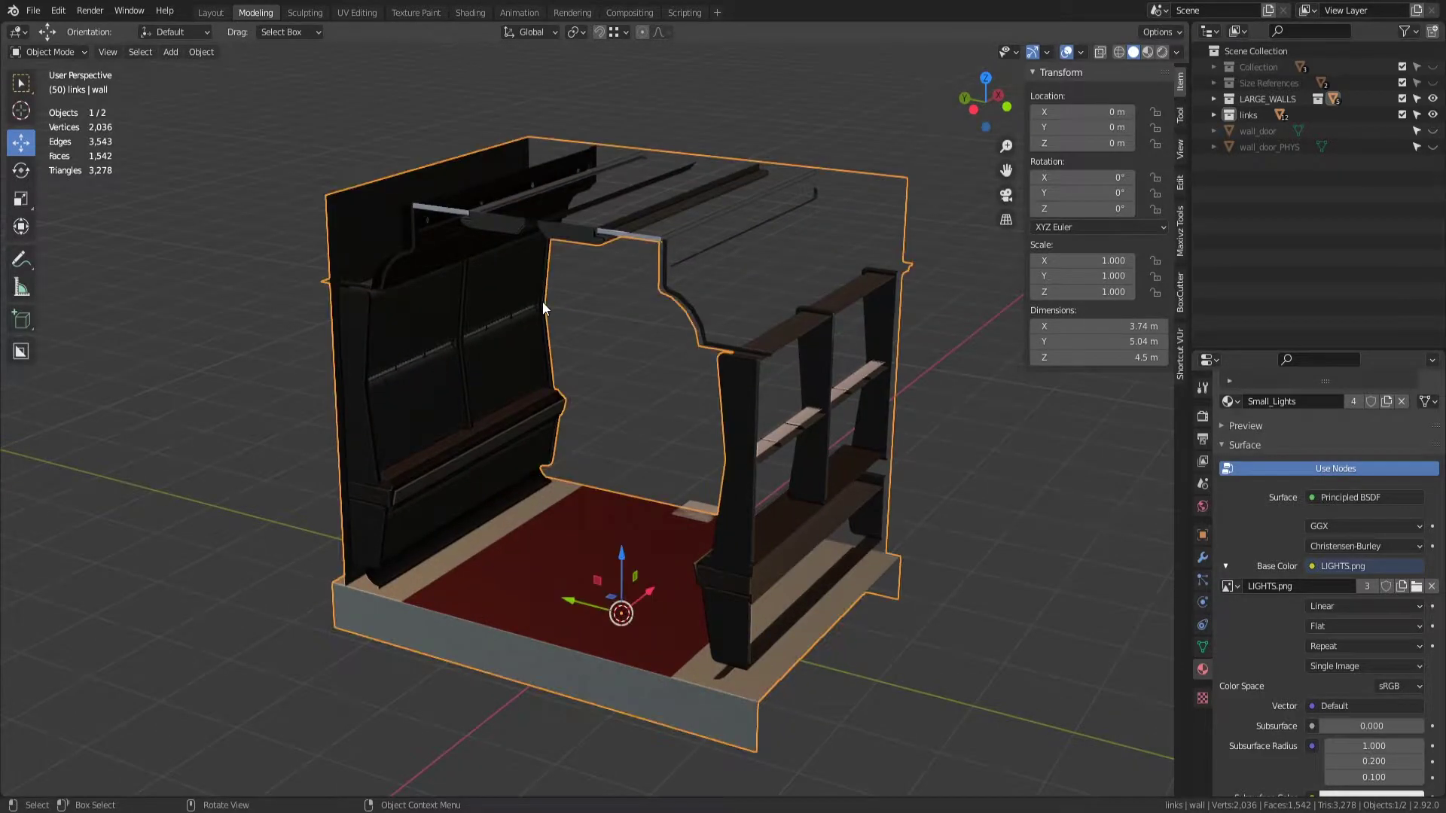
pyautogui.scroll(2, 542, 301)
# Step: Browse the Small_Lights Base Color image list, stepping down and back up through the entries
pyautogui.moveTo(543, 261)
pyautogui.keyDown('shift'); pyautogui.mouseDown(button='middle')
pyautogui.moveTo(526, 228)
pyautogui.moveTo(774, 386)
pyautogui.mouseUp(button='middle'); pyautogui.keyUp('shift')
pyautogui.click(1226, 589)
pyautogui.press('Down')
pyautogui.press('Down')
pyautogui.press('Down')
pyautogui.press('Down')
pyautogui.press('Down')
pyautogui.press('Up')
pyautogui.press('Up')
pyautogui.press('Up')
pyautogui.press('Up')
pyautogui.press('Up')
pyautogui.press('Up')
pyautogui.press('Up')
pyautogui.press('Up')
pyautogui.press('Up')
pyautogui.press('Up')
pyautogui.press('Up')
pyautogui.press('Up')
pyautogui.press('Up')
pyautogui.press('Up')
pyautogui.press('Up')
pyautogui.press('Down')
pyautogui.press('Down')
pyautogui.press('Down')
pyautogui.press('Down')
pyautogui.press('Down')
pyautogui.press('Down')
pyautogui.press('Down')
pyautogui.press('Down')
pyautogui.press('Down')
pyautogui.press('Up')
pyautogui.press('Up')
pyautogui.press('Up')
pyautogui.press('Up')
pyautogui.press('Up')
pyautogui.press('Up')
pyautogui.press('Up')
pyautogui.press('Up')
pyautogui.press('Up')
pyautogui.press('Up')
pyautogui.press('Up')
pyautogui.press('Up')
pyautogui.press('Up')
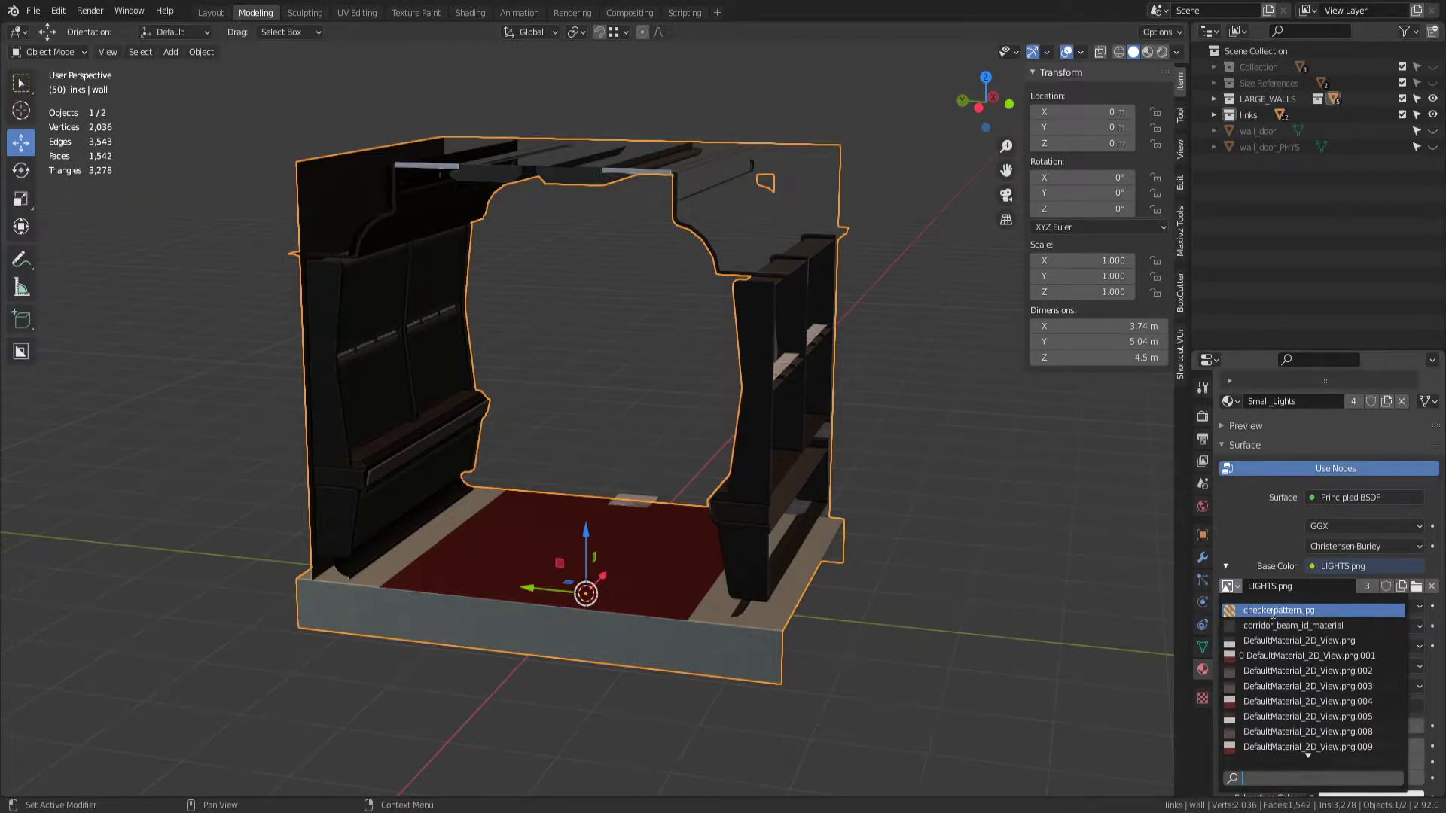
# Step: Assign checkerpattern.jpg as the Small_Lights base colour image
pyautogui.press('Down')
pyautogui.press('Down')
pyautogui.press('Down')
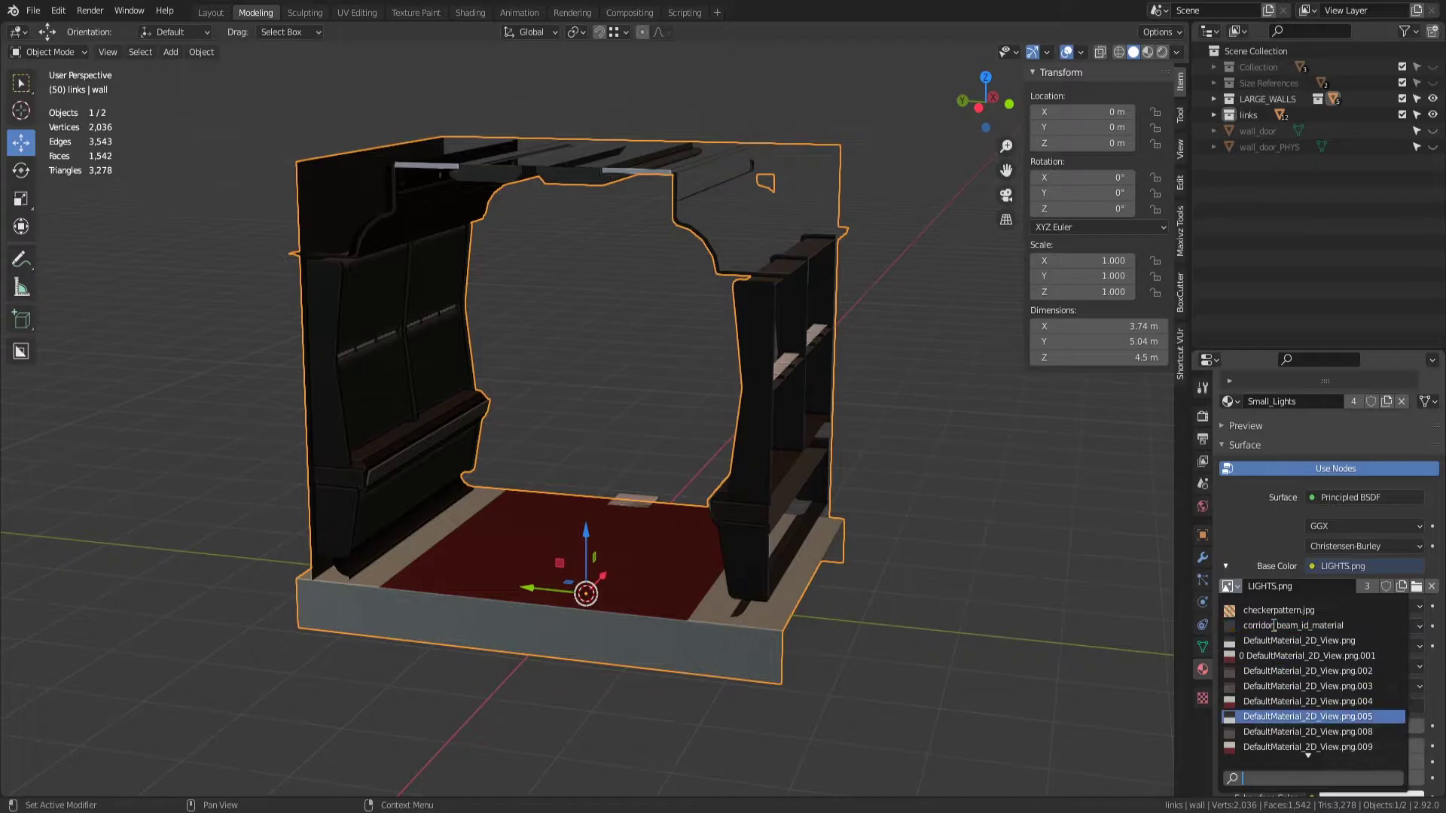
pyautogui.press('Down')
pyautogui.press('Down')
pyautogui.press('Down')
pyautogui.press('Down')
pyautogui.press('Down')
pyautogui.press('Down')
pyautogui.press('Up')
pyautogui.press('Up')
pyautogui.press('Up')
pyautogui.press('Up')
pyautogui.press('Up')
pyautogui.press('Up')
pyautogui.press('Up')
pyautogui.press('Up')
pyautogui.press('Up')
pyautogui.press('Up')
pyautogui.press('Up')
pyautogui.press('Up')
pyautogui.press('Up')
pyautogui.press('Up')
pyautogui.press('Up')
pyautogui.press('Up')
pyautogui.press('Up')
pyautogui.press('Return')
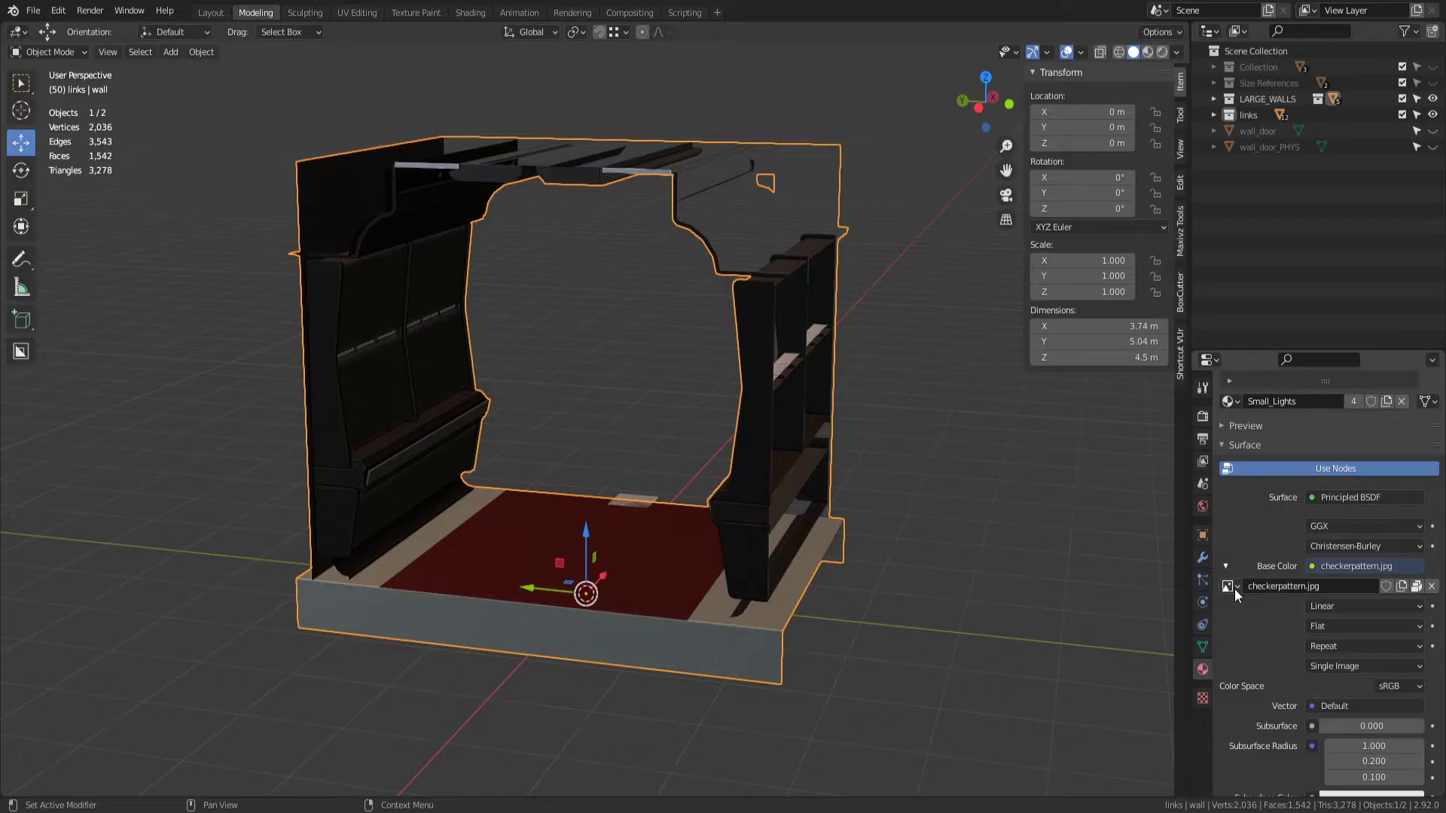
# Step: Switch the base colour to corridor_beam_id_material, then unlink it
pyautogui.click(1229, 586)
pyautogui.press('Down')
pyautogui.press('Return')
pyautogui.click(1431, 587)
# Step: Assign and unlink DefaultMaterial_2D_View.png and the following listed images one by one
pyautogui.click(1228, 587)
pyautogui.click(1277, 640)
pyautogui.click(1430, 586)
pyautogui.click(1228, 587)
pyautogui.click(1320, 649)
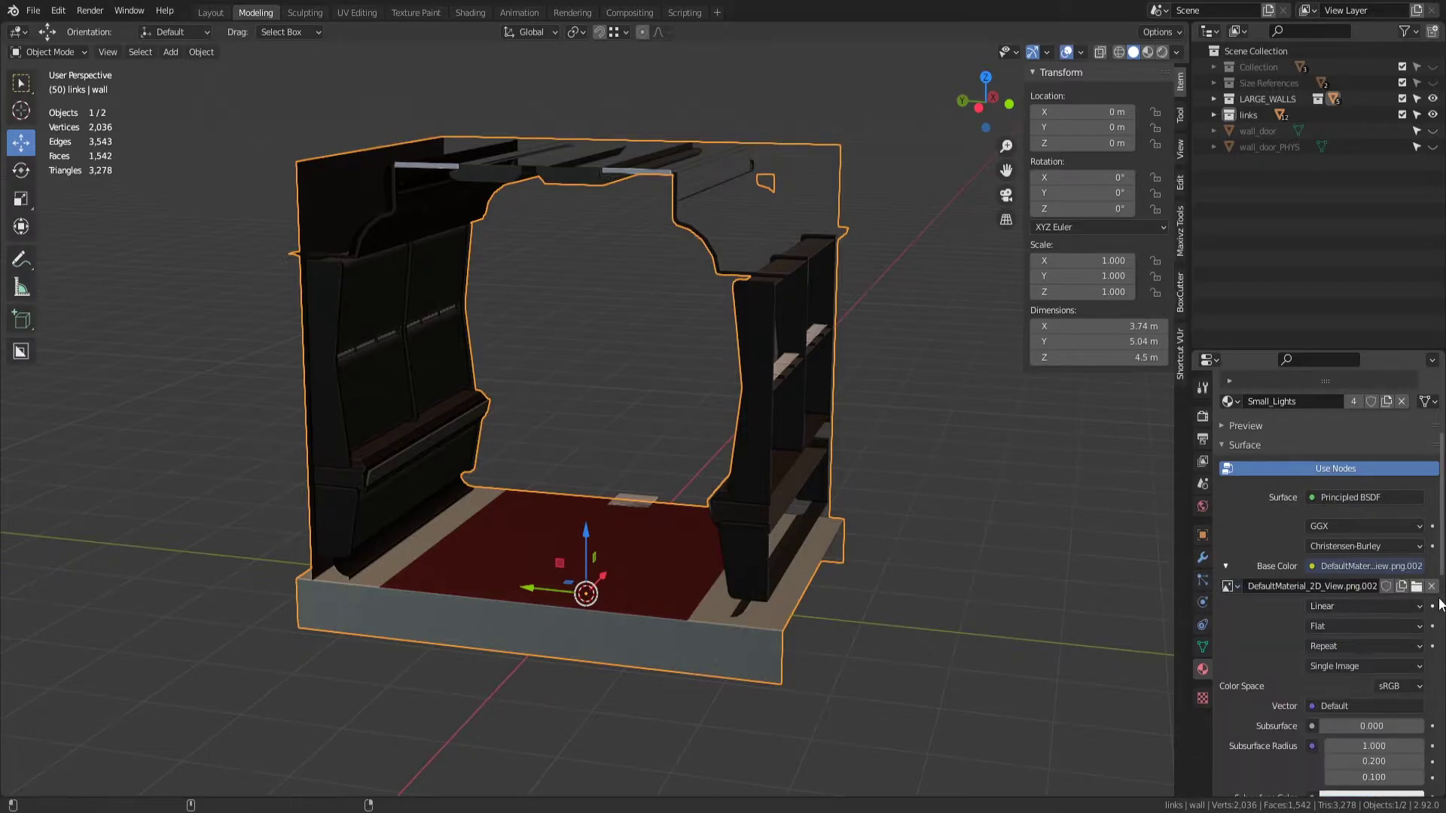
pyautogui.click(1430, 586)
pyautogui.click(1230, 589)
pyautogui.click(1316, 684)
pyautogui.click(1432, 587)
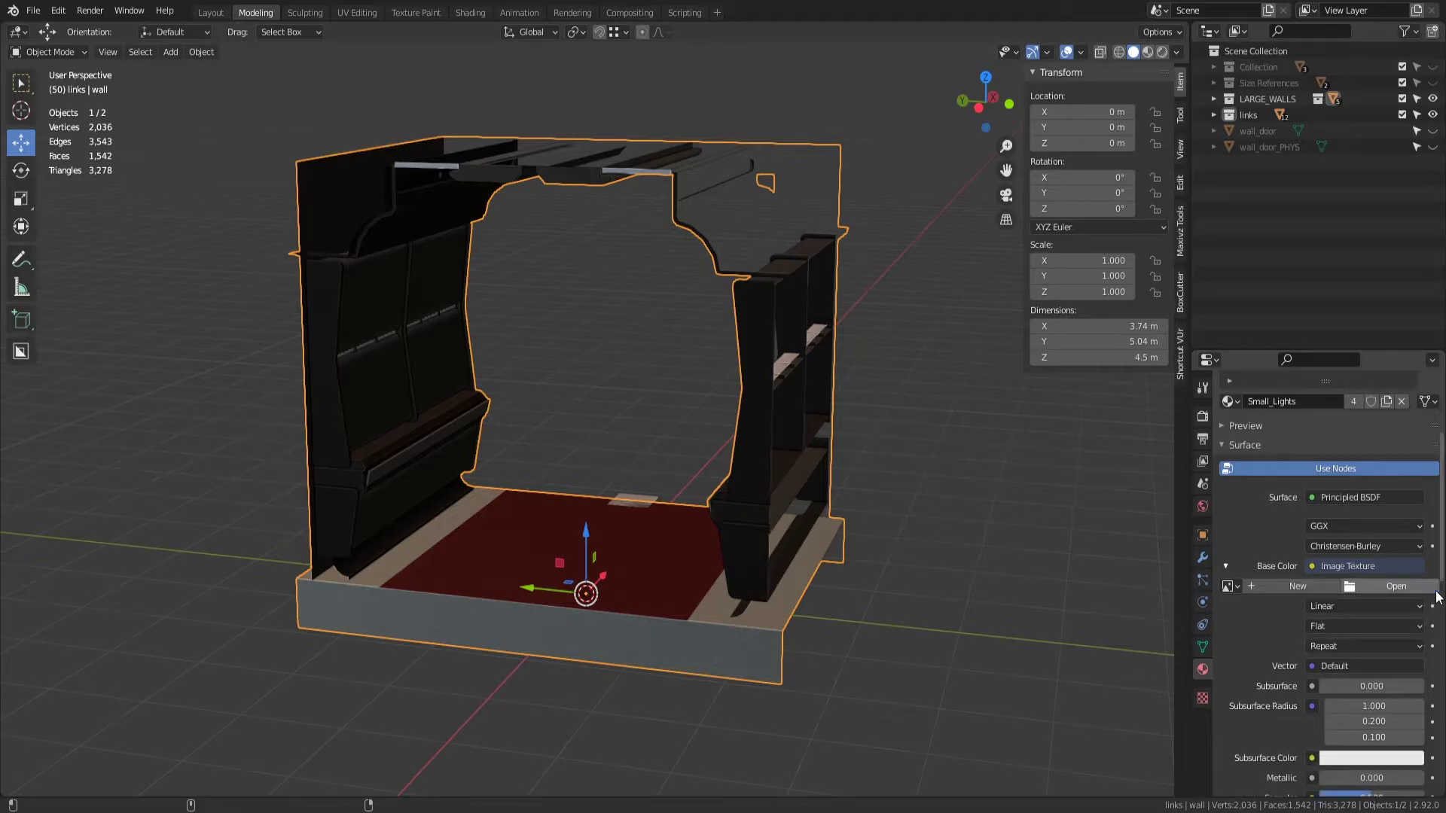
pyautogui.click(1230, 588)
pyautogui.click(1266, 701)
pyautogui.click(1431, 586)
# Step: Assign and unlink DefaultMaterial_2D_View.png.005, another image, and an Intrepid_corr image
pyautogui.click(1230, 587)
pyautogui.click(1299, 717)
pyautogui.click(1432, 587)
pyautogui.click(1234, 592)
pyautogui.click(1336, 647)
pyautogui.click(1395, 590)
pyautogui.click(1232, 587)
pyautogui.click(1251, 687)
pyautogui.click(1415, 588)
pyautogui.click(1230, 586)
pyautogui.scroll(-3, 1247, 636)
pyautogui.scroll(-3, 1251, 646)
# Step: Assign and unlink the Intrepid_corr normal map, LIGHTS.png, and a lower listed image
pyautogui.click(1248, 645)
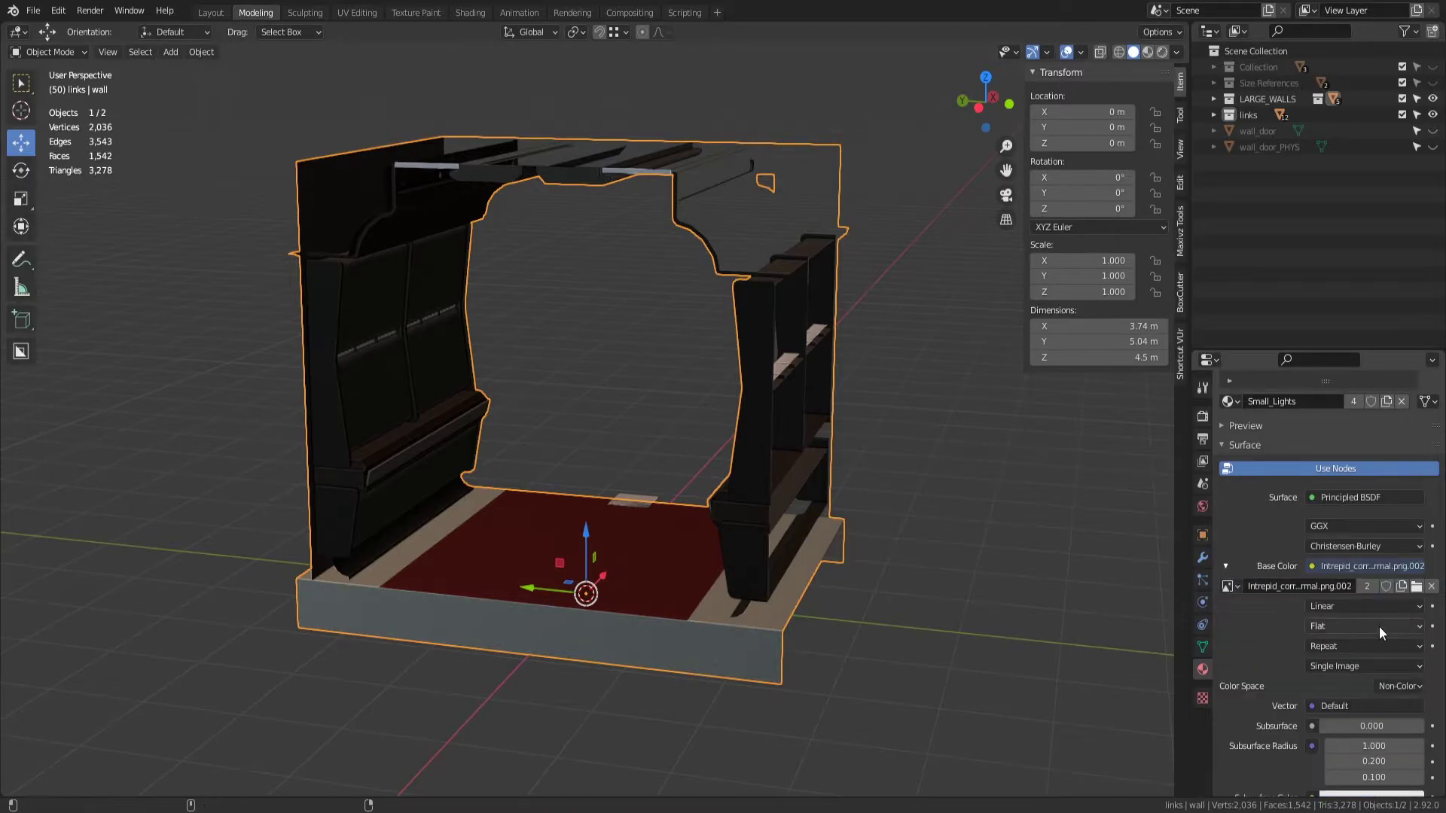
pyautogui.click(1414, 588)
pyautogui.click(1228, 589)
pyautogui.scroll(-5, 1228, 591)
pyautogui.scroll(-5, 1232, 596)
pyautogui.scroll(-6, 1235, 600)
pyautogui.click(1334, 685)
pyautogui.click(1430, 587)
pyautogui.click(1228, 587)
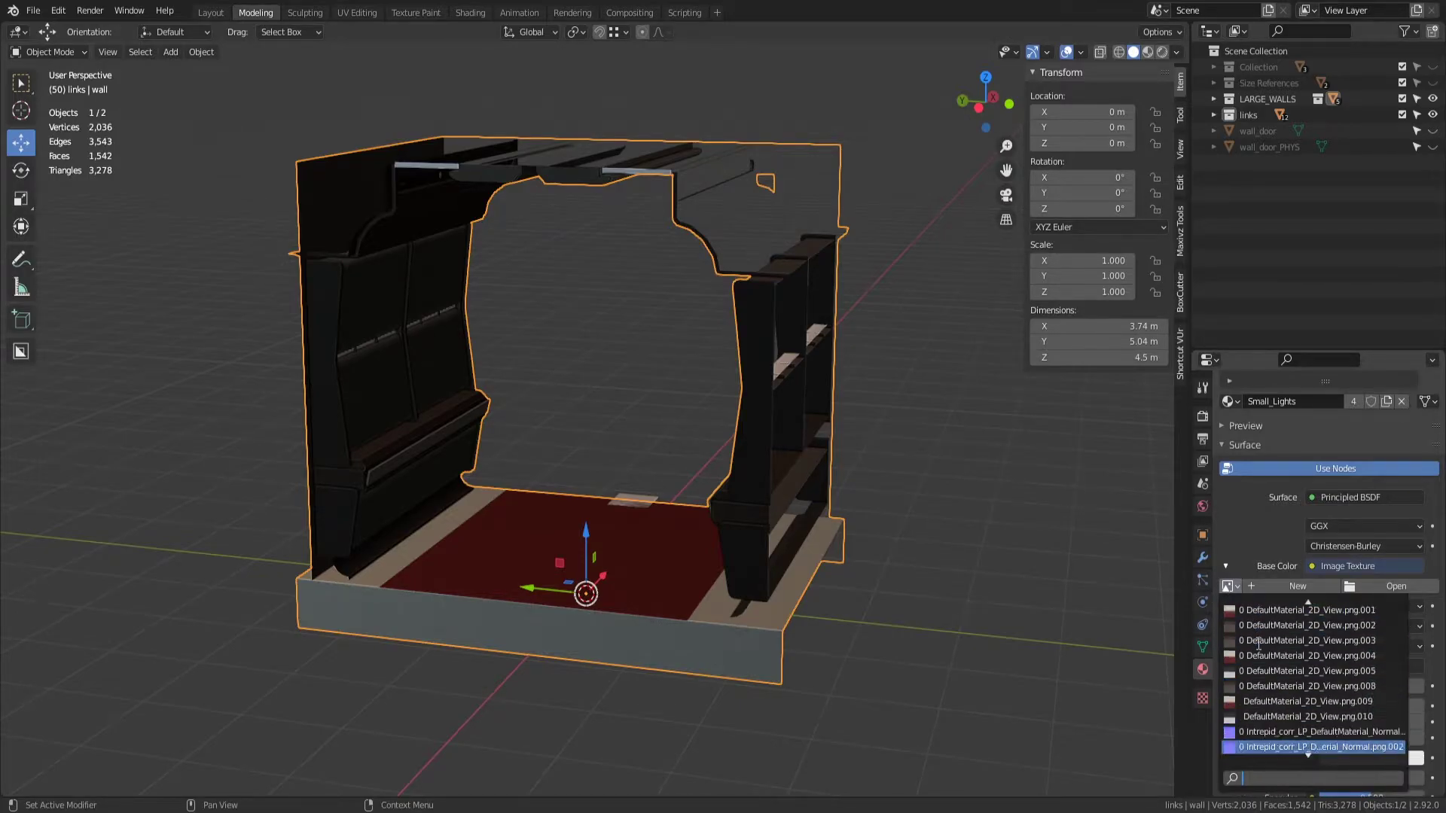
pyautogui.scroll(-10, 1260, 711)
pyautogui.click(1261, 725)
pyautogui.click(1432, 587)
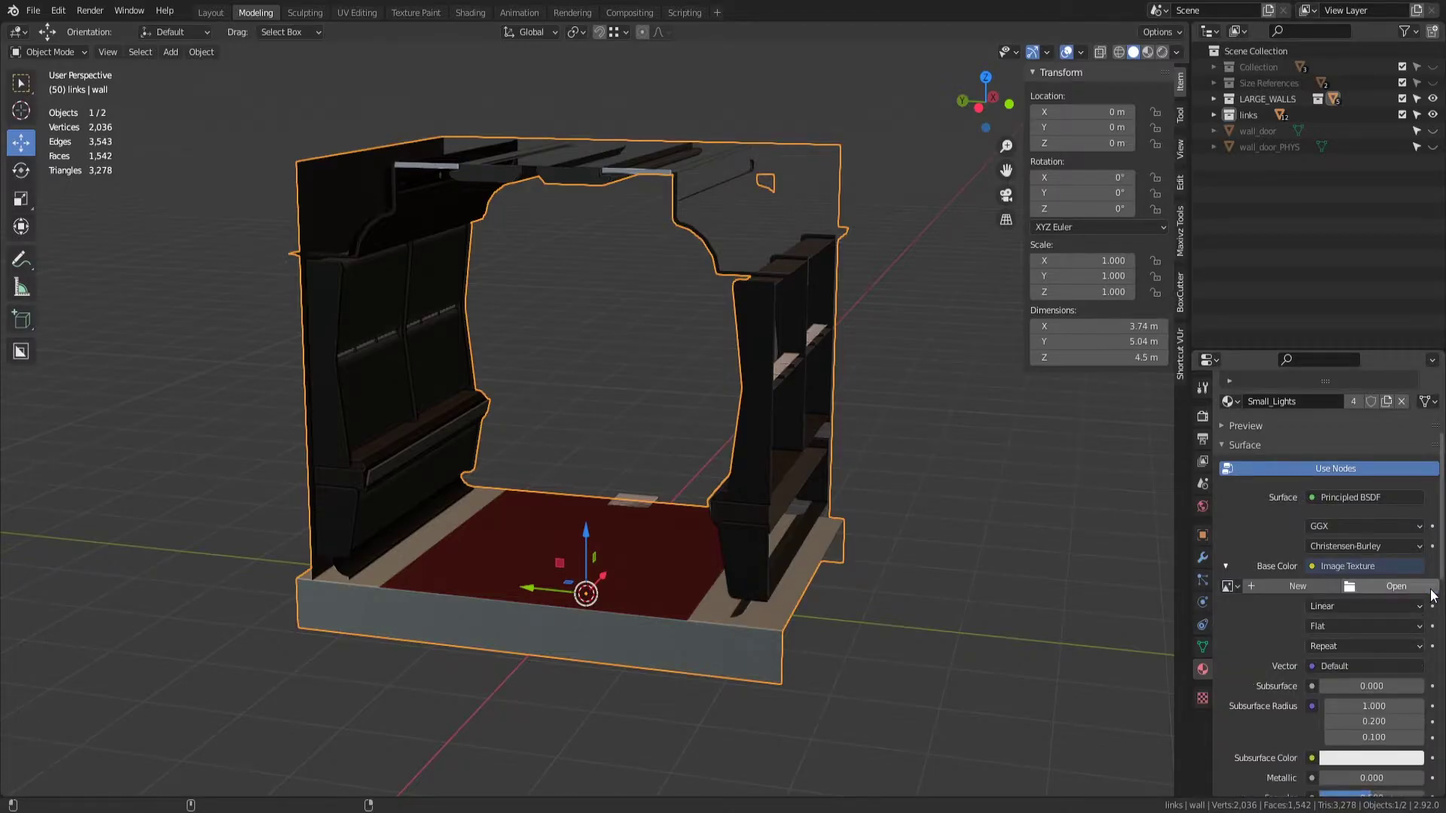
pyautogui.click(1229, 589)
pyautogui.scroll(-1, 1266, 634)
pyautogui.scroll(-2, 1300, 616)
pyautogui.scroll(-2, 1321, 604)
pyautogui.scroll(-1, 1340, 598)
pyautogui.scroll(-2, 1283, 562)
# Step: Assign Map #4.003 to the base colour, then unlink it
pyautogui.click(1229, 491)
pyautogui.scroll(-3, 1252, 579)
pyautogui.click(1257, 635)
pyautogui.click(1434, 494)
pyautogui.click(1228, 491)
pyautogui.scroll(-2, 1265, 588)
pyautogui.scroll(-2, 1268, 593)
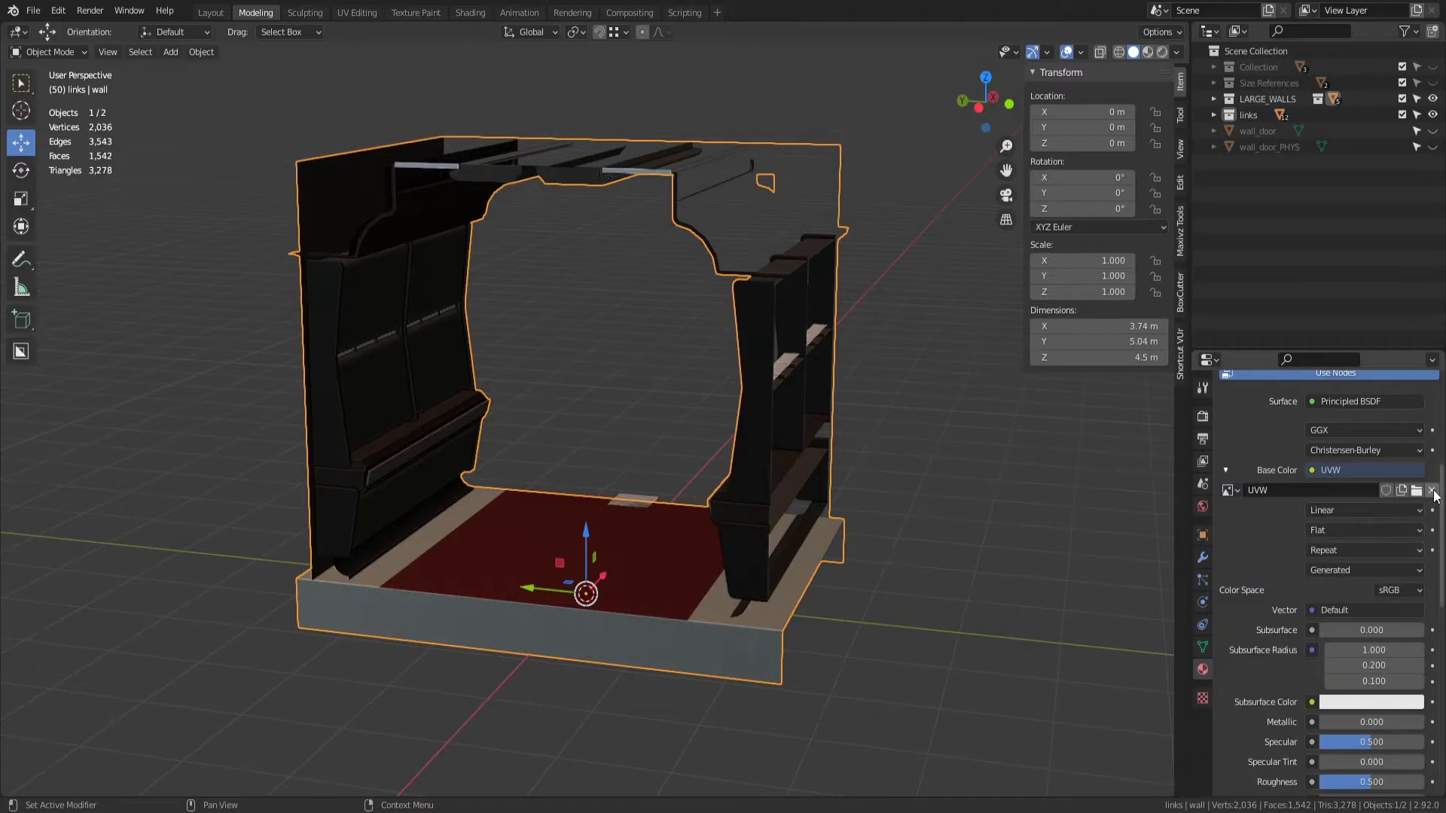
pyautogui.click(1229, 491)
# Step: Assign and unlink the Intrepid_corr roughness image and Map #4
pyautogui.click(1231, 493)
pyautogui.click(1322, 550)
pyautogui.click(1432, 491)
pyautogui.click(1229, 490)
pyautogui.click(1276, 619)
pyautogui.click(1431, 492)
pyautogui.moveTo(607, 419); pyautogui.dragTo(605, 427, button='middle')
# Step: Save the wall scene as the new revision rev_003.blend
pyautogui.click(33, 11)
pyautogui.hotkey('ctrl', 's')
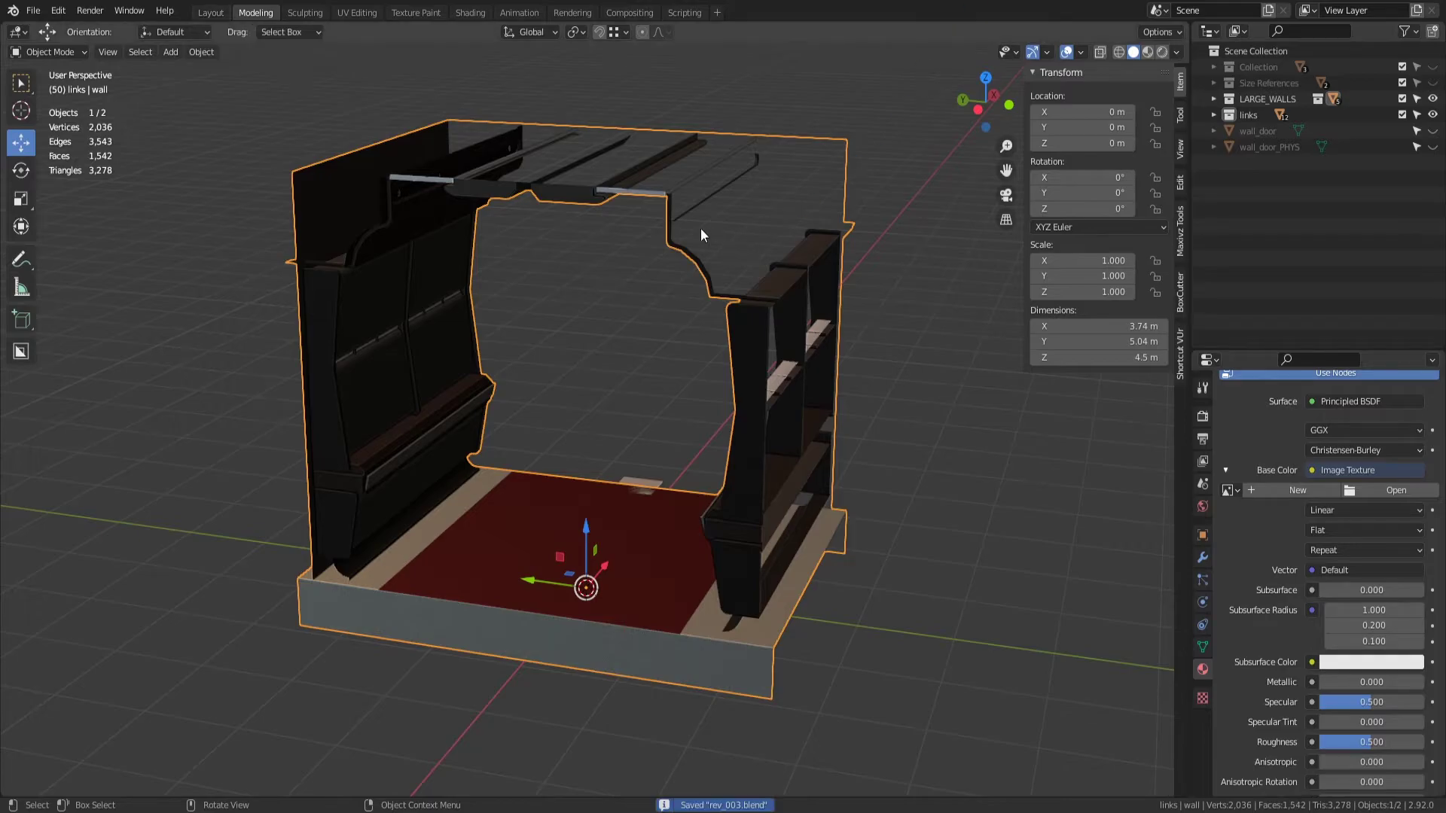
pyautogui.moveTo(704, 232); pyautogui.dragTo(679, 225, button='middle')
pyautogui.click(38, 11)
pyautogui.press('Escape')
pyautogui.click(58, 47)
pyautogui.press('Escape')
# Step: Open rev_001.blend and inspect door_left's wood material image list
pyautogui.click(33, 10)
pyautogui.click(210, 92)
pyautogui.click(726, 442)
pyautogui.click(1229, 664)
pyautogui.click(253, 210)
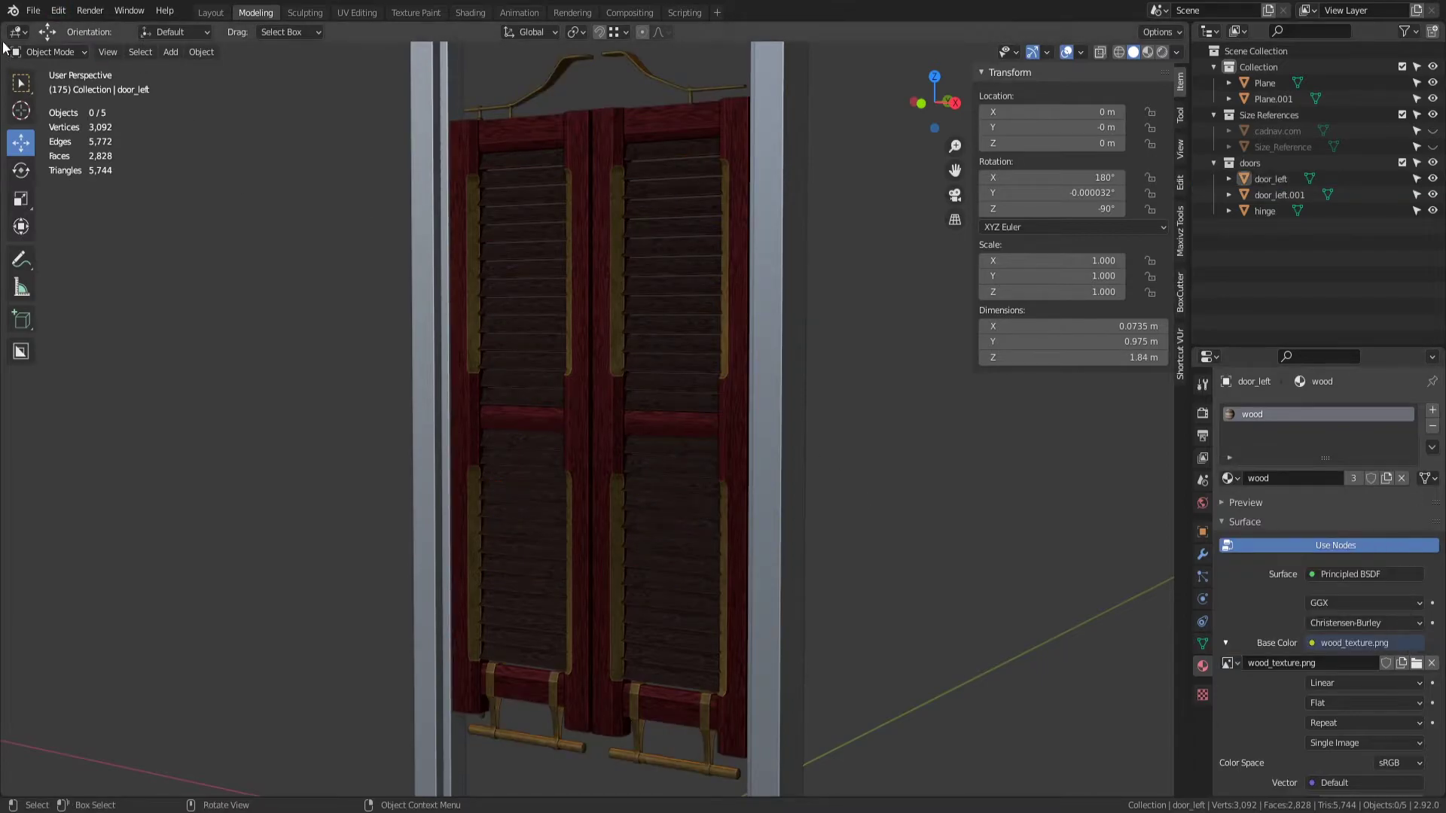
# Step: Reopen rev_003.blend from recent files, saving changes first
pyautogui.click(32, 12)
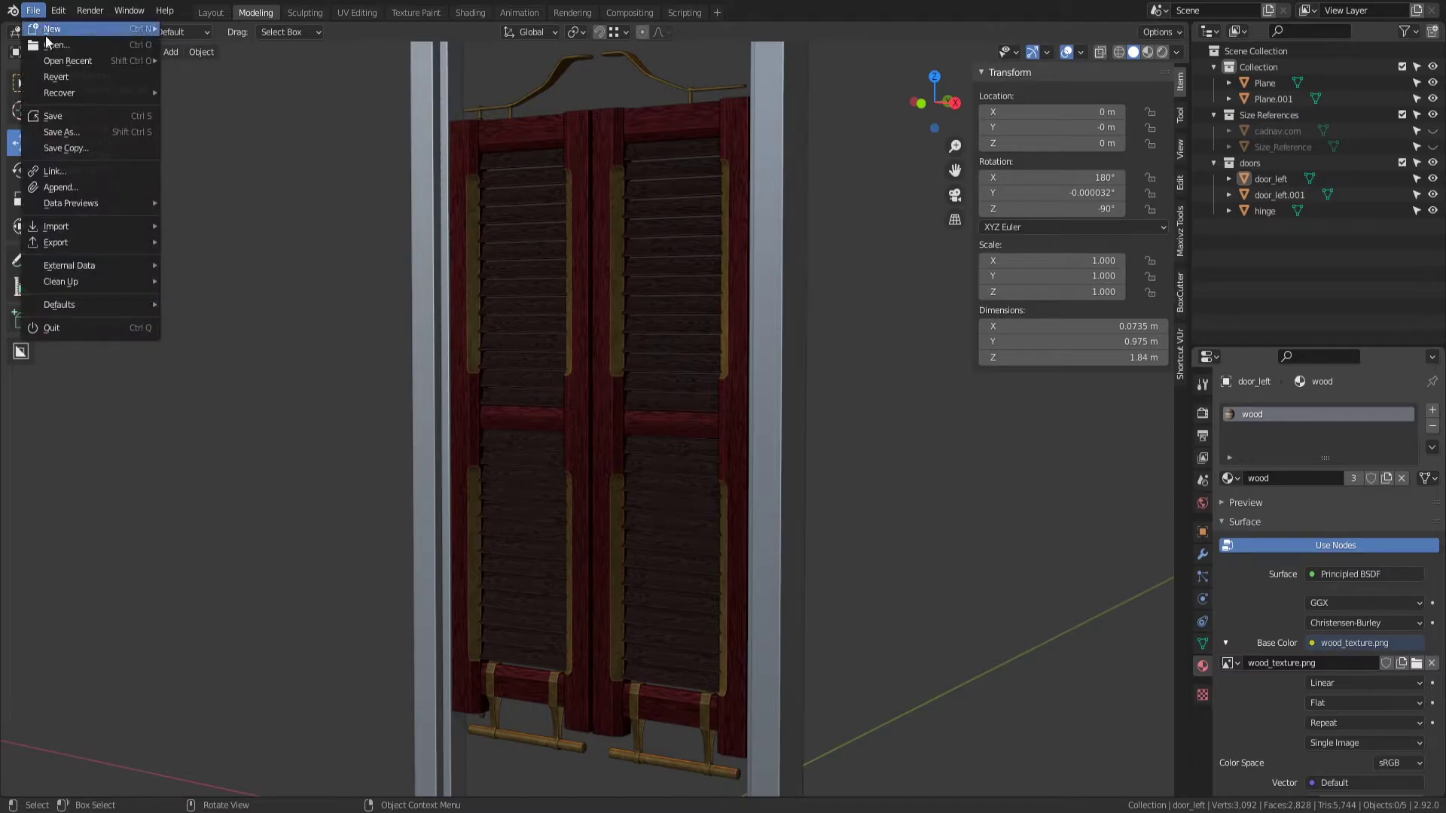
pyautogui.moveTo(68, 59)
pyautogui.click(229, 76)
pyautogui.click(675, 434)
pyautogui.scroll(-4, 1225, 581)
pyautogui.scroll(4, 1242, 645)
# Step: Assign and unlink Map #4.004, then Render Result, in the base colour slot
pyautogui.click(1229, 490)
pyautogui.click(1288, 559)
pyautogui.click(1431, 497)
pyautogui.click(1229, 490)
pyautogui.click(1261, 576)
pyautogui.click(1431, 491)
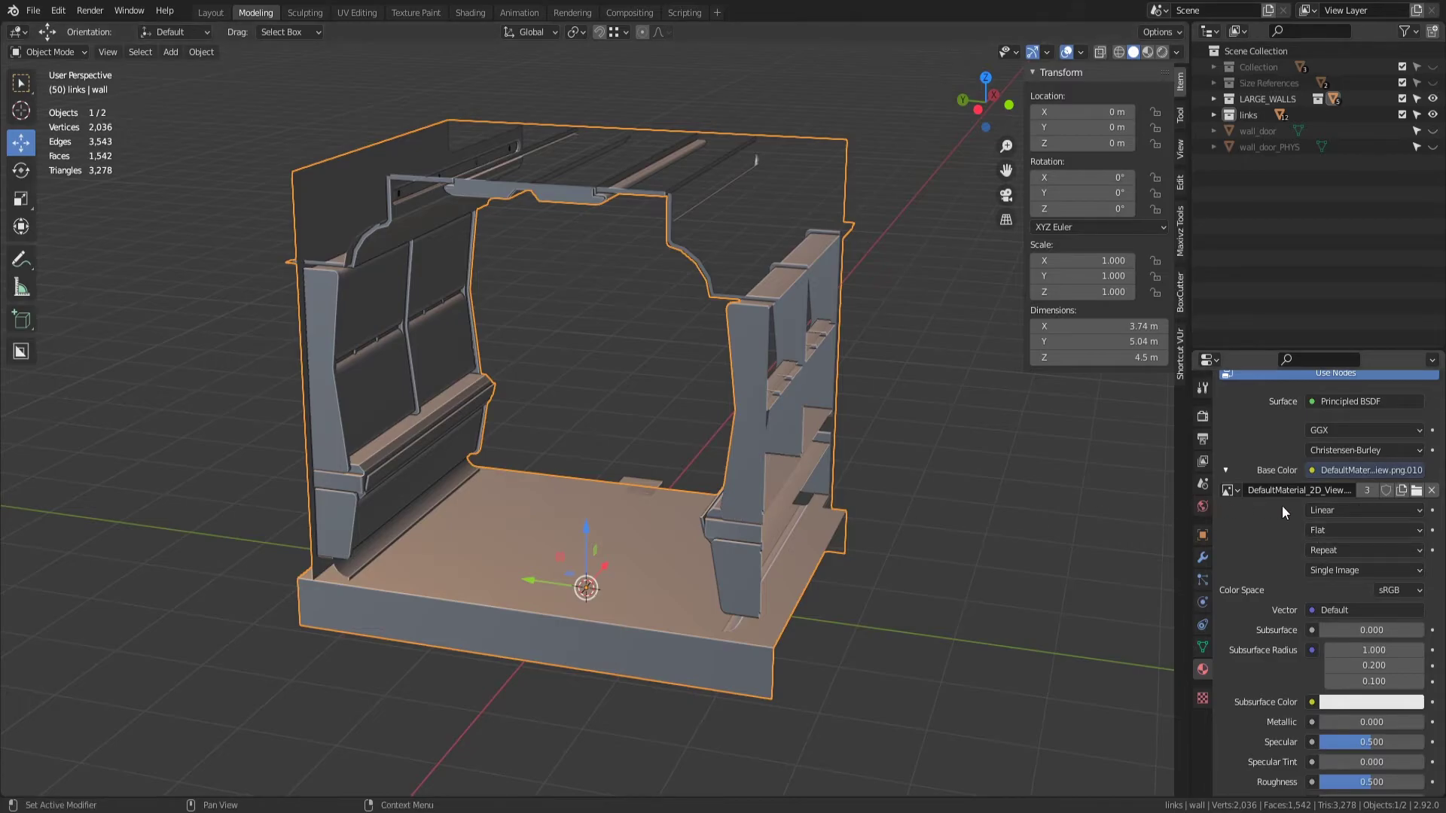
# Step: Pick DefaultMaterial_2D_View.png.010 for the base colour and put the wall in Edit Mode
pyautogui.click(1230, 491)
pyautogui.press('Tab')
pyautogui.moveTo(751, 471); pyautogui.dragTo(743, 462, button='middle')
pyautogui.click(1177, 49)
# Step: Select the entire wall mesh and assign it the Small_Lights material
pyautogui.press('a')
pyautogui.hotkey('alt', 'a')
pyautogui.press('a')
pyautogui.scroll(2, 1249, 532)
pyautogui.scroll(2, 1248, 518)
pyautogui.click(1239, 483)
pyautogui.click(967, 454)
pyautogui.moveTo(688, 420)
pyautogui.mouseDown(button='middle')
pyautogui.moveTo(619, 339)
pyautogui.moveTo(622, 322)
pyautogui.moveTo(634, 386)
pyautogui.moveTo(615, 451)
pyautogui.moveTo(593, 422)
pyautogui.moveTo(637, 355)
pyautogui.moveTo(712, 408)
pyautogui.moveTo(666, 379)
pyautogui.moveTo(669, 411)
pyautogui.moveTo(663, 339)
pyautogui.moveTo(685, 340)
pyautogui.mouseUp(button='middle')
pyautogui.scroll(3, 600, 396)
# Step: Return to Object Mode and inspect the doorway and the base colour image list
pyautogui.press('Tab')
pyautogui.moveTo(816, 215)
pyautogui.mouseDown(button='middle')
pyautogui.moveTo(817, 184)
pyautogui.moveTo(840, 226)
pyautogui.moveTo(716, 216)
pyautogui.moveTo(722, 264)
pyautogui.mouseUp(button='middle')
pyautogui.click(1226, 650)
pyautogui.press('Escape')
pyautogui.scroll(3, 636, 464)
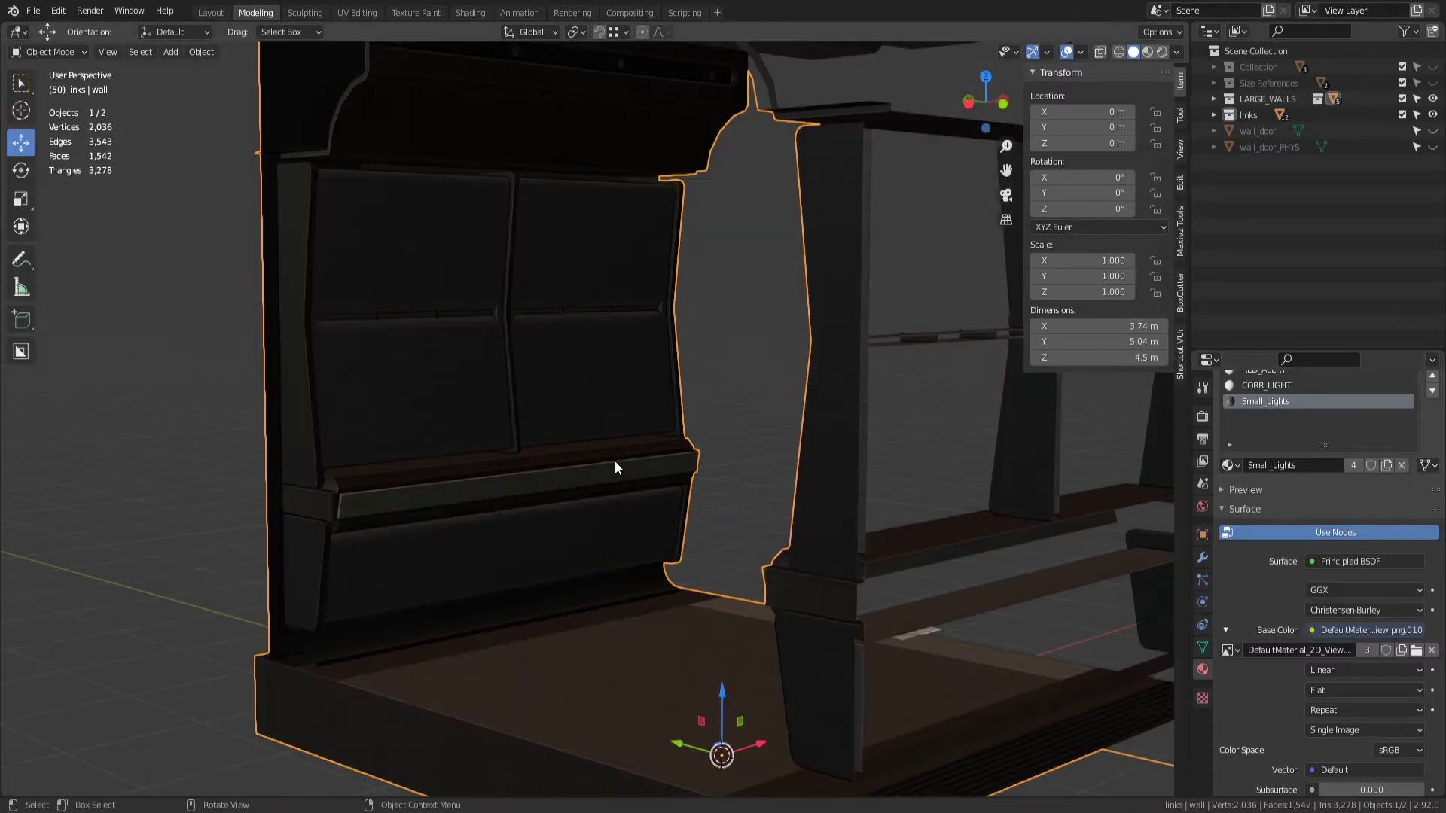